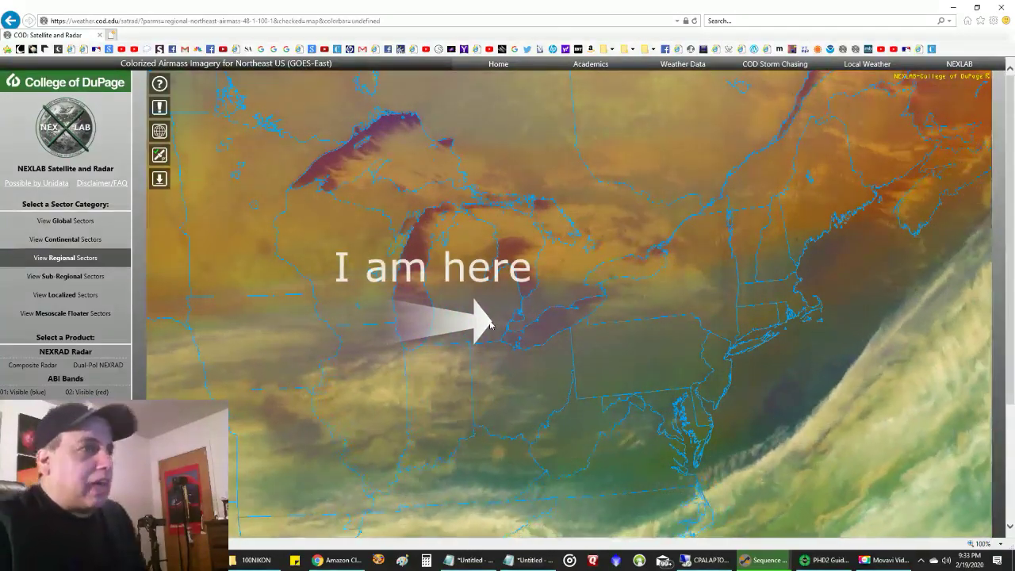
Reload the NEXLAB Northeast US GOES-East airmass page with F5 to refresh the loop.
{"action": "key", "text": "F5"}
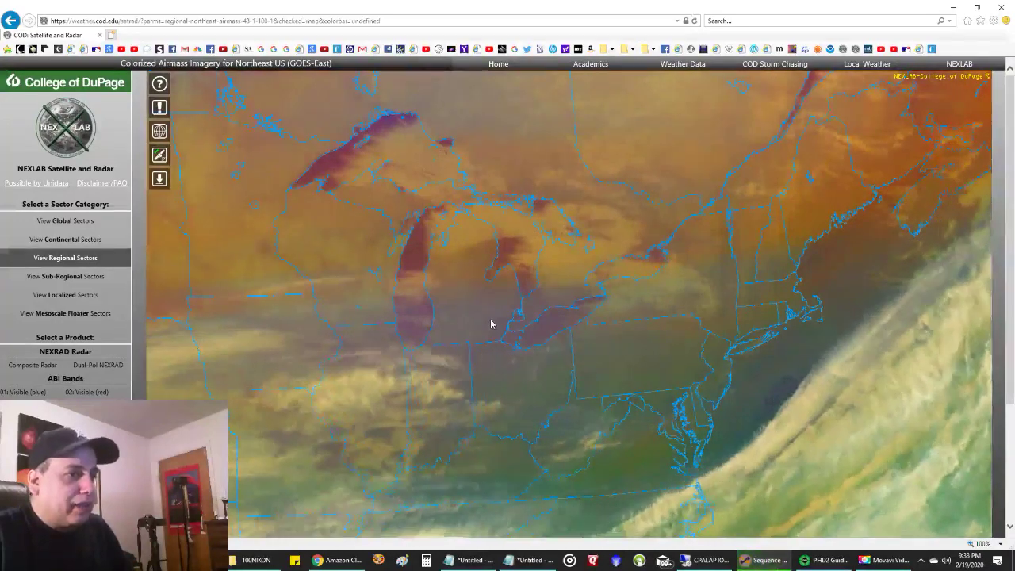
Bring the Amazon Cloud Cam live view forward, then maximize the Remote Desktop session.
{"action": "left_click", "coordinate": [323, 561]}
{"action": "mouse_move", "coordinate": [351, 481]}
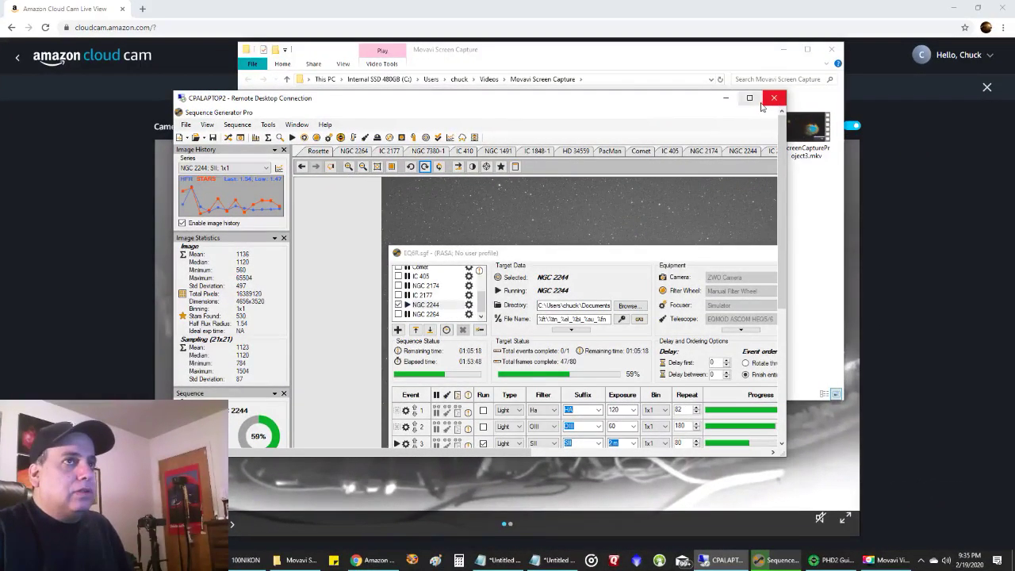
{"action": "left_click", "coordinate": [761, 100]}
Check the PHD2 guiding graph, then return to the NGC 2244 sequence showing SII at 47/80.
{"action": "left_click", "coordinate": [609, 564]}
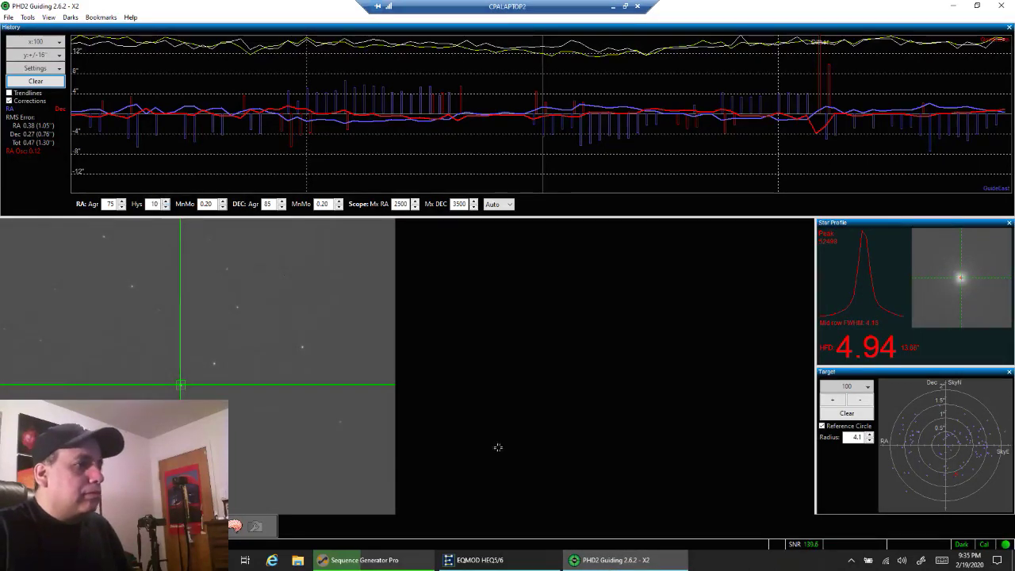
{"action": "left_click", "coordinate": [387, 559]}
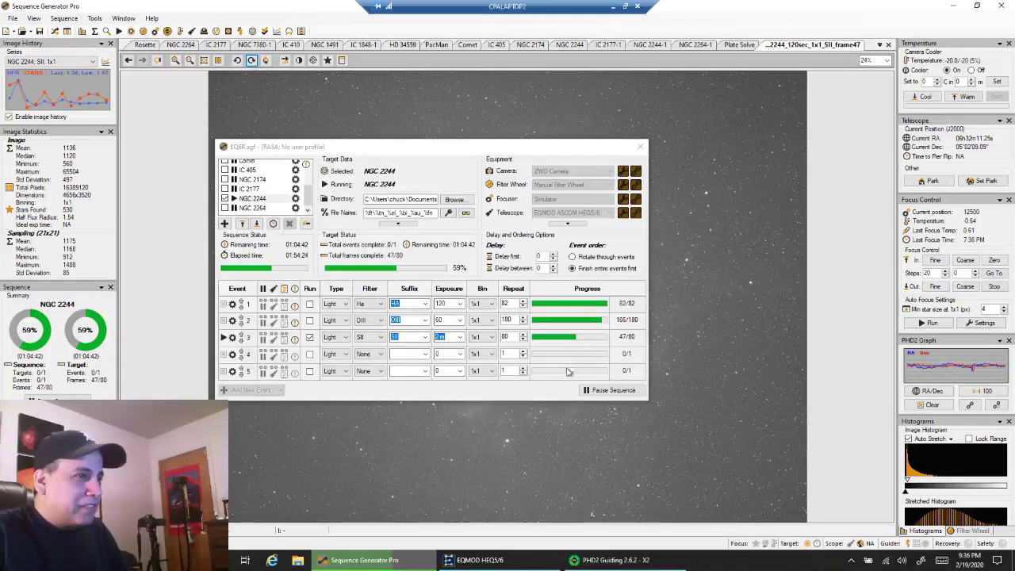
{"action": "right_click", "coordinate": [230, 346]}
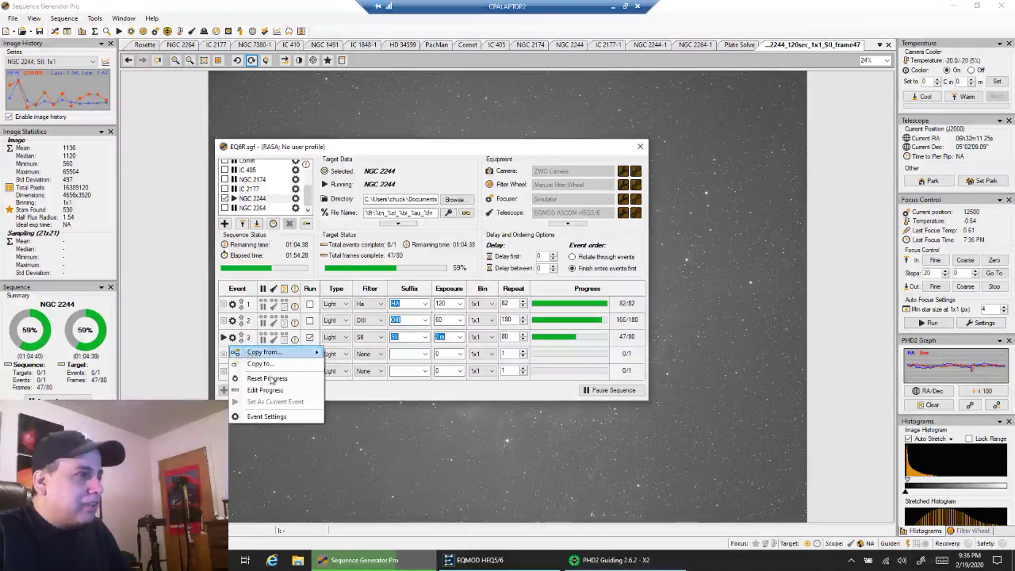
{"action": "left_click", "coordinate": [265, 417]}
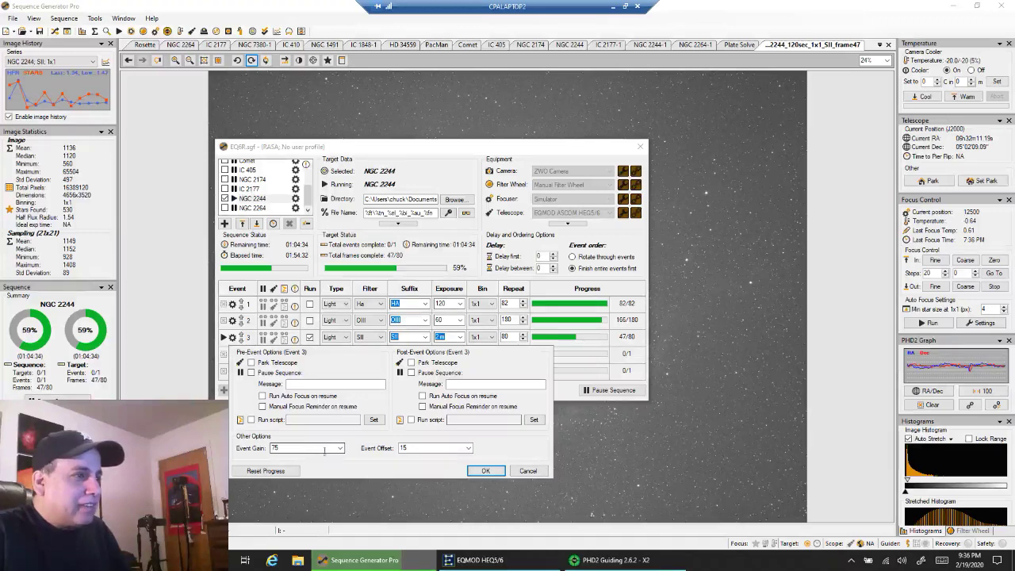
{"action": "left_click", "coordinate": [526, 470]}
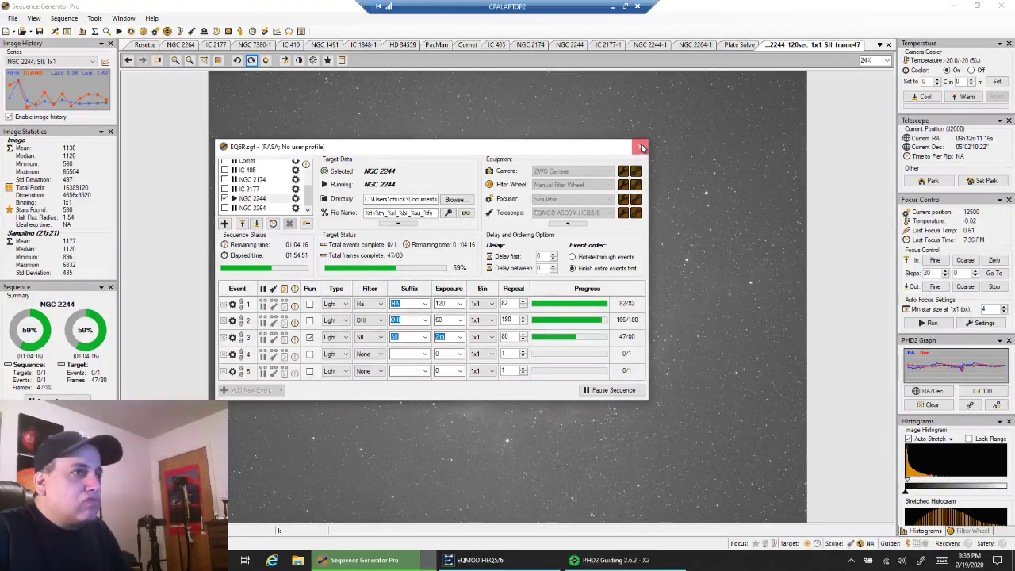
Switch to PHD2 Guiding and back to show the newest SII frame48 of NGC 2244.
{"action": "key", "text": "alt+Tab"}
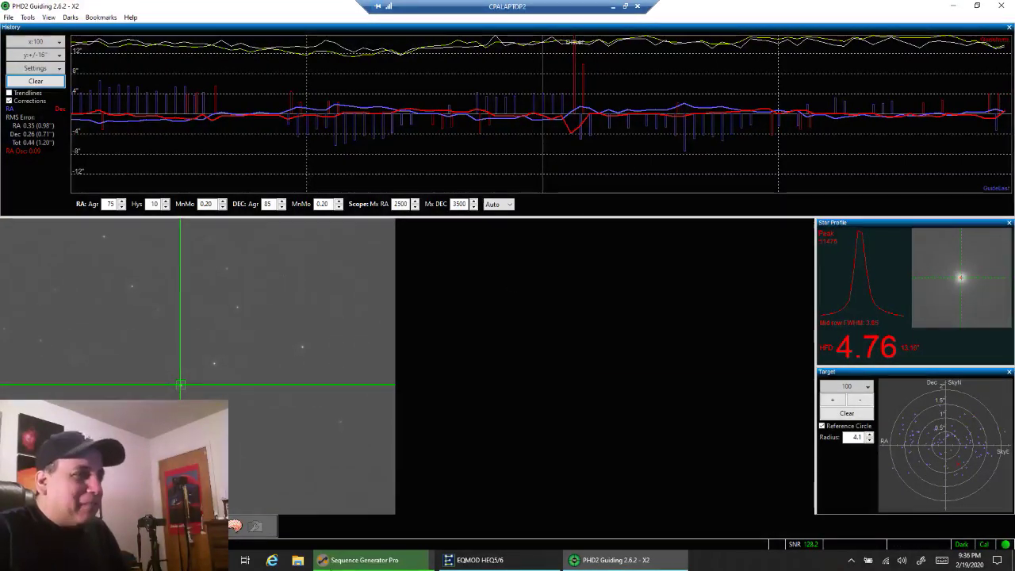
{"action": "left_click", "coordinate": [361, 560]}
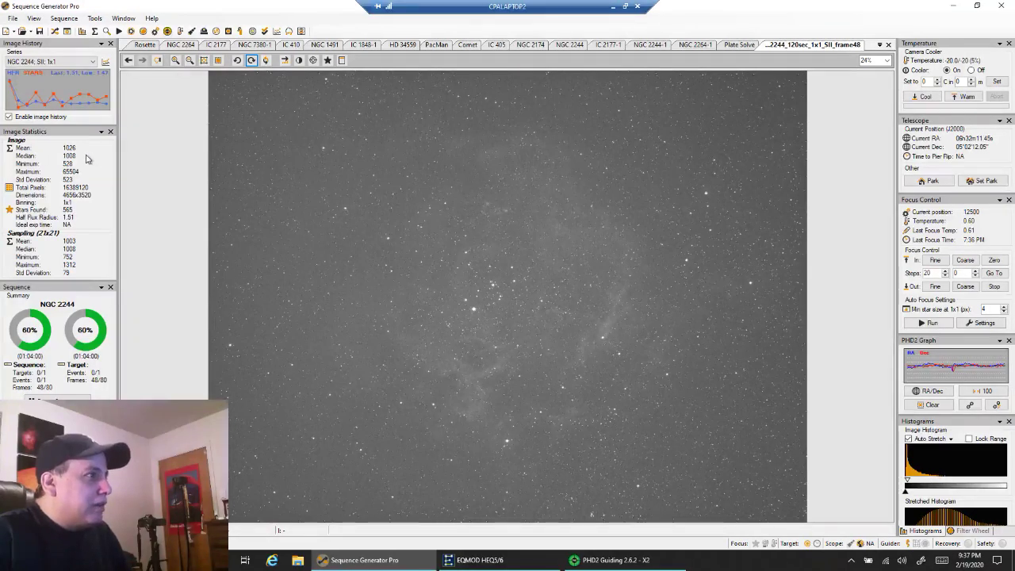
{"action": "mouse_move", "coordinate": [71, 156]}
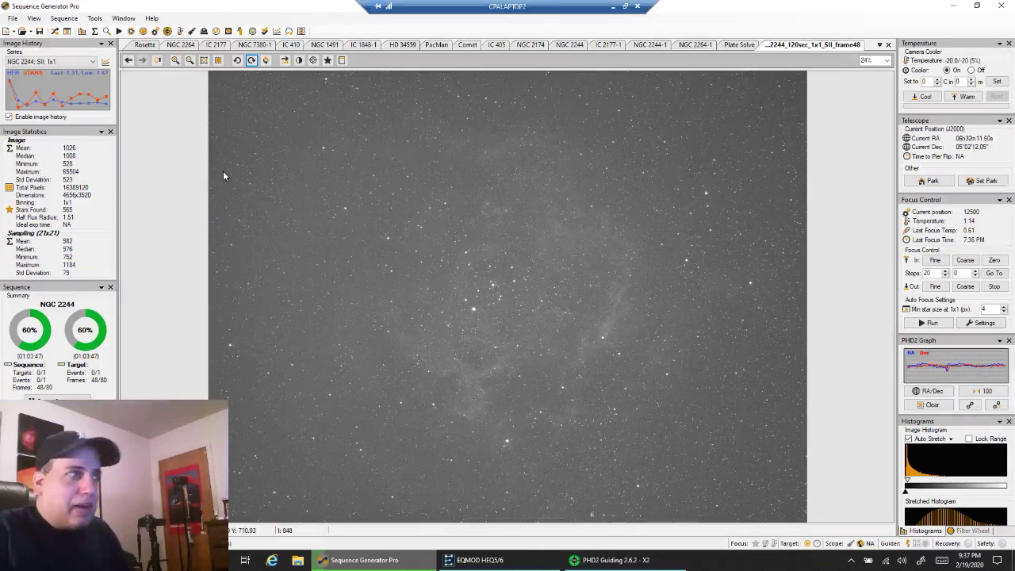
Open Image History Detail and scroll through the SII frames' HFR, star count, focus and temperature.
{"action": "right_click", "coordinate": [62, 46]}
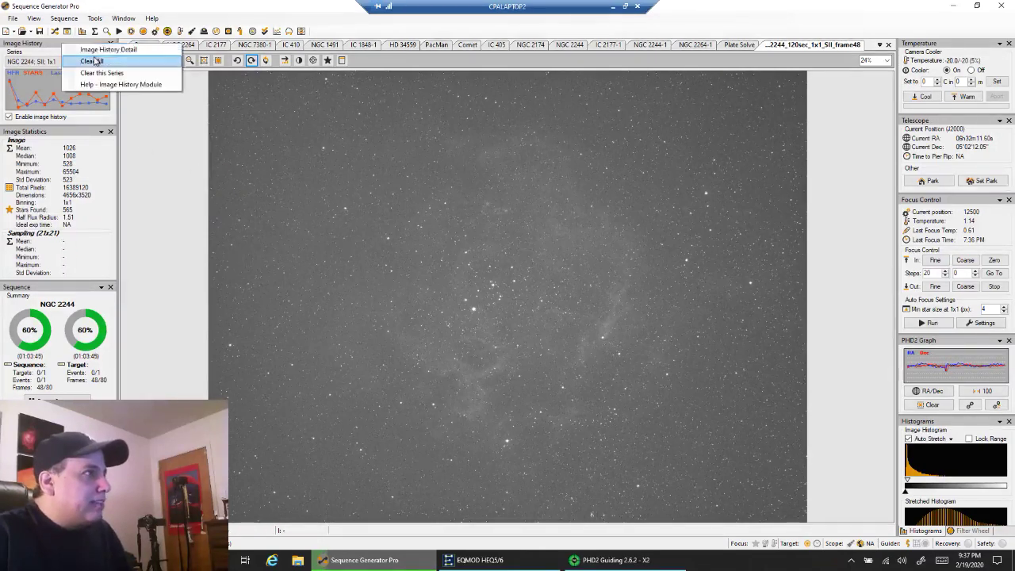
{"action": "left_click", "coordinate": [99, 49]}
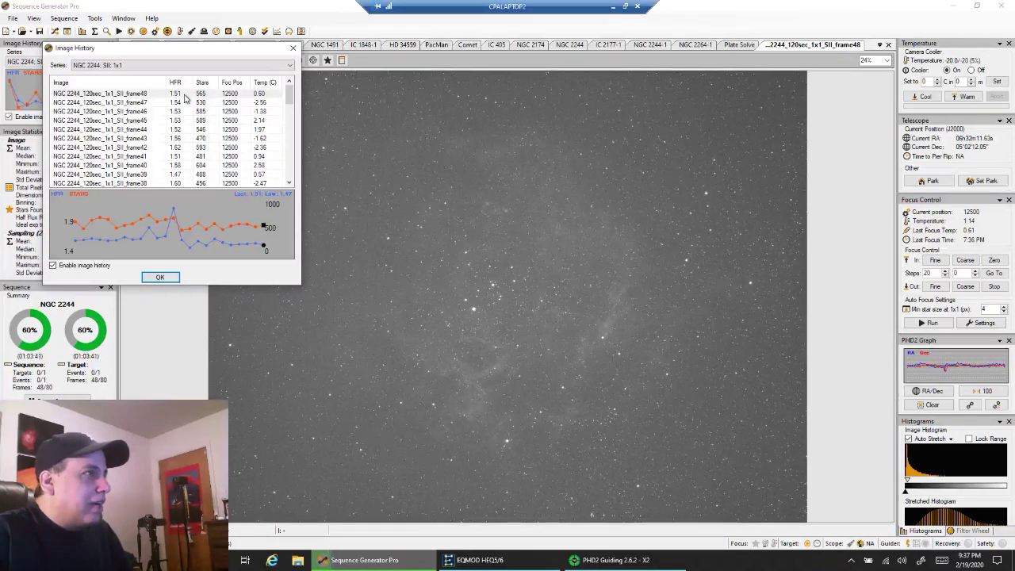
{"action": "scroll", "coordinate": [256, 105], "scroll_direction": "down", "scroll_amount": 8}
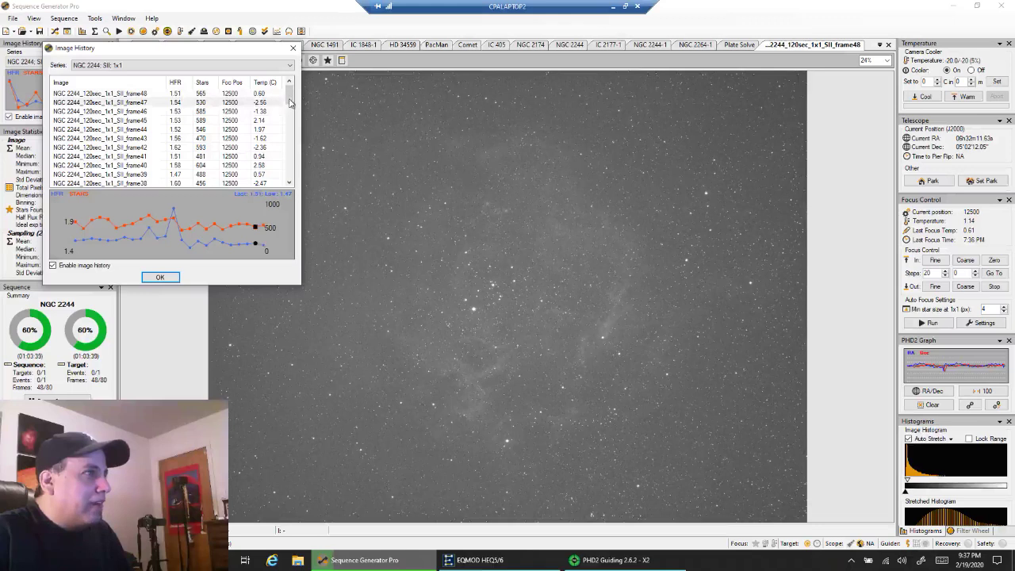
{"action": "scroll", "coordinate": [287, 163], "scroll_direction": "down", "scroll_amount": 5}
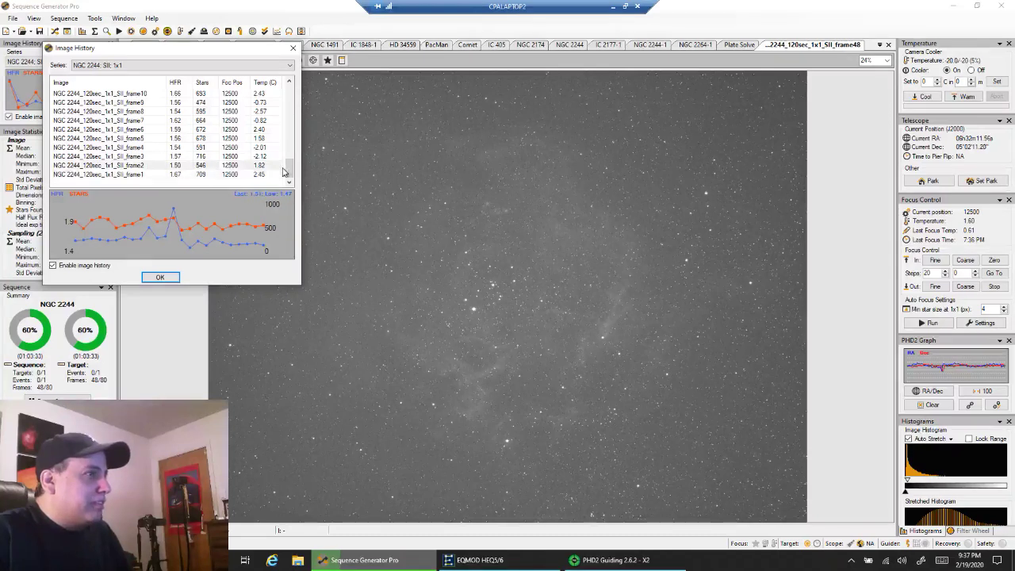
{"action": "scroll", "coordinate": [291, 167], "scroll_direction": "up", "scroll_amount": 1}
{"action": "left_click_drag", "start_coordinate": [292, 166], "coordinate": [287, 111]}
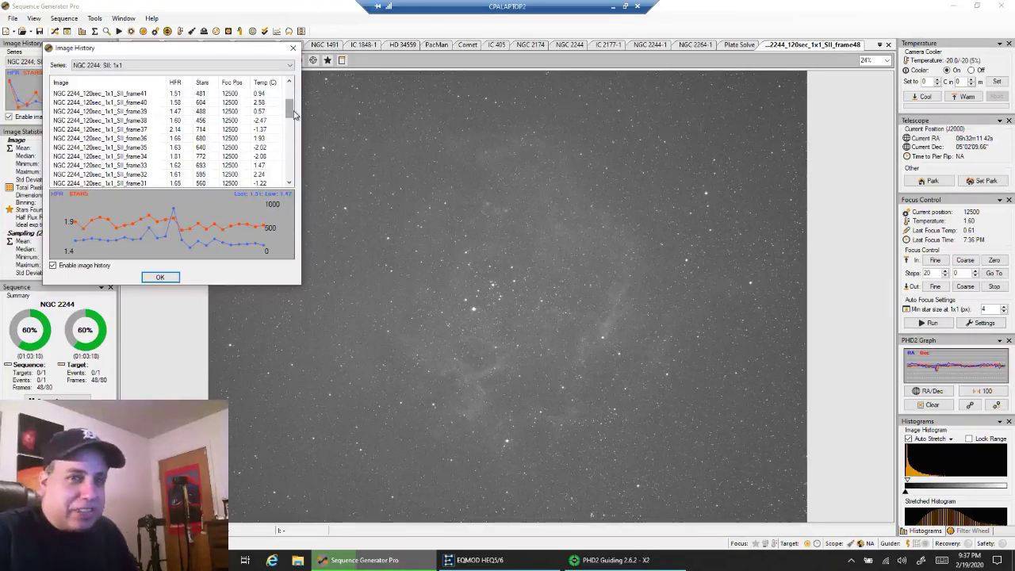
{"action": "left_click_drag", "start_coordinate": [295, 115], "coordinate": [296, 96]}
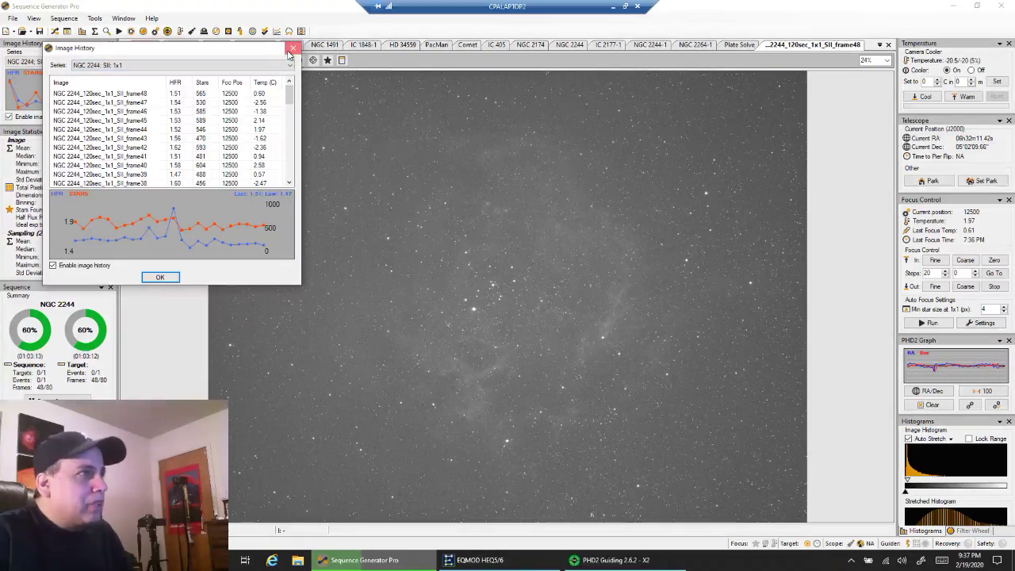
Close the Image History Detail window, leaving SII frame48 of NGC 2244 displayed.
{"action": "left_click", "coordinate": [292, 49]}
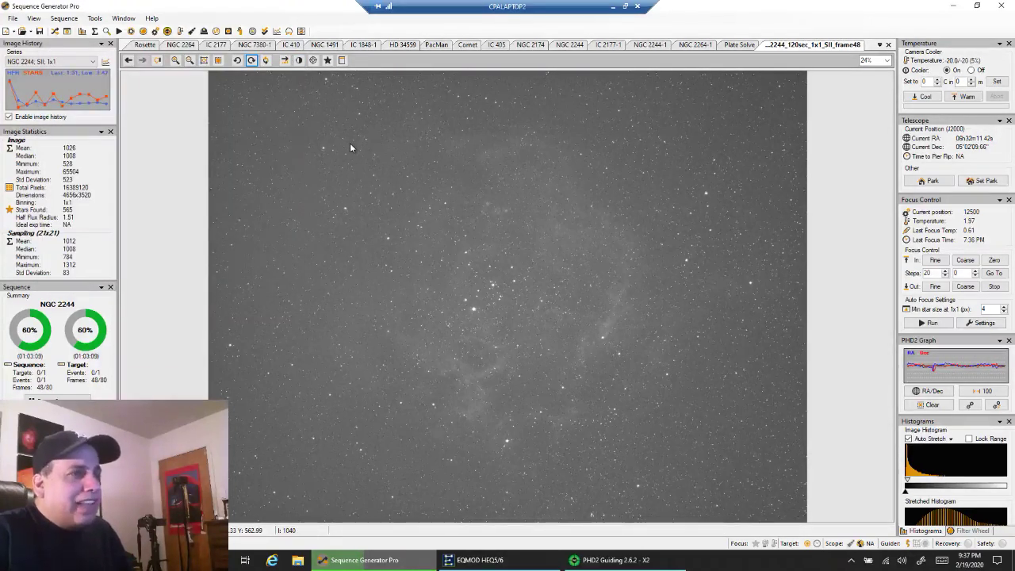